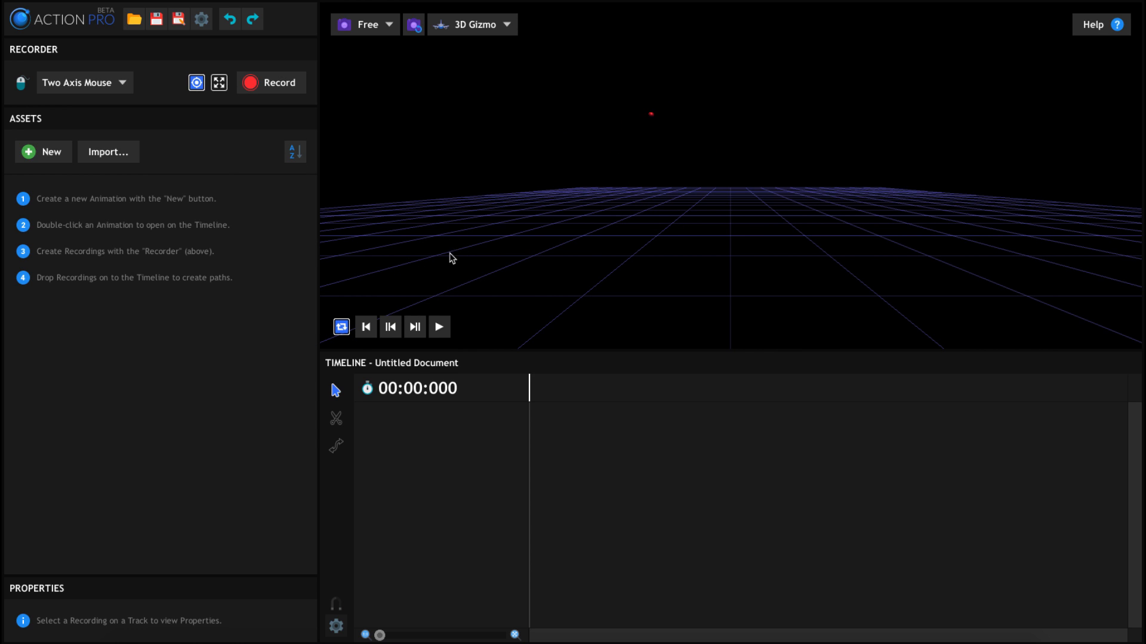
Record a freehand looping motion path with the Two Axis Mouse recorder
{"action": "key", "text": "r"}
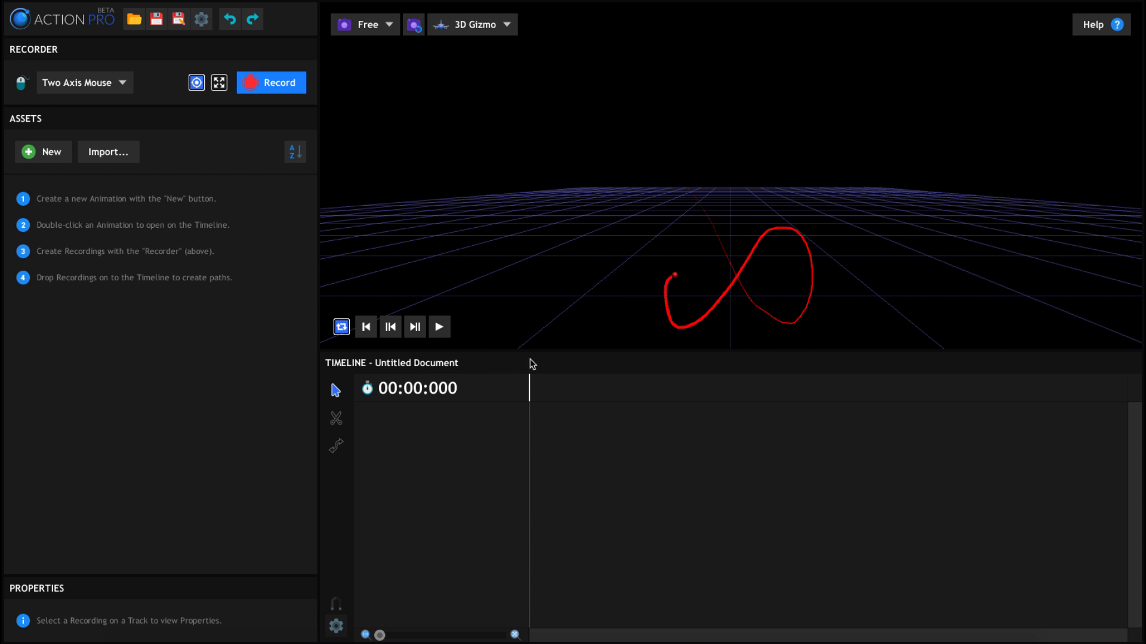
{"action": "key", "text": "Escape"}
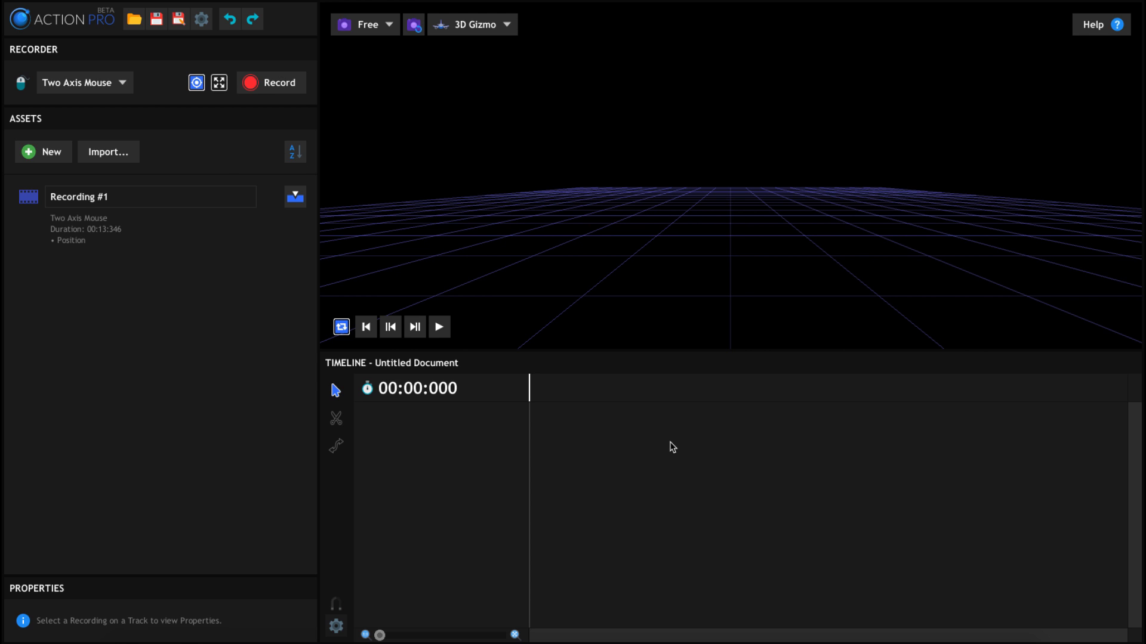
Create a new animation, open it on the timeline and add Recording #1 to its position tracks
{"action": "left_click", "coordinate": [65, 152]}
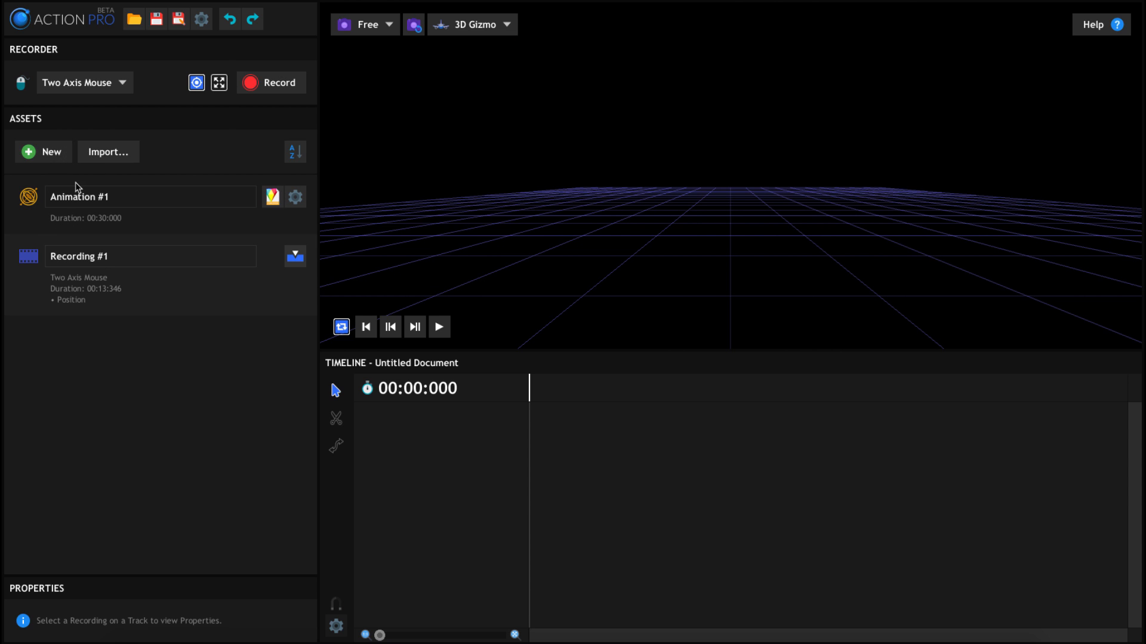
{"action": "left_click", "coordinate": [40, 227]}
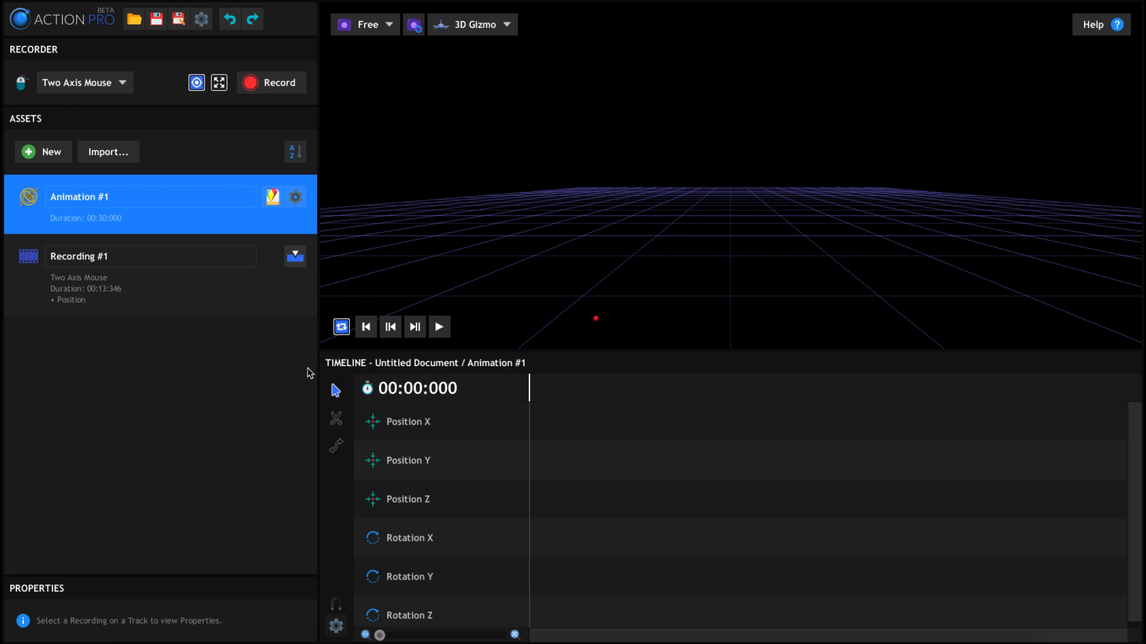
{"action": "left_click", "coordinate": [216, 310]}
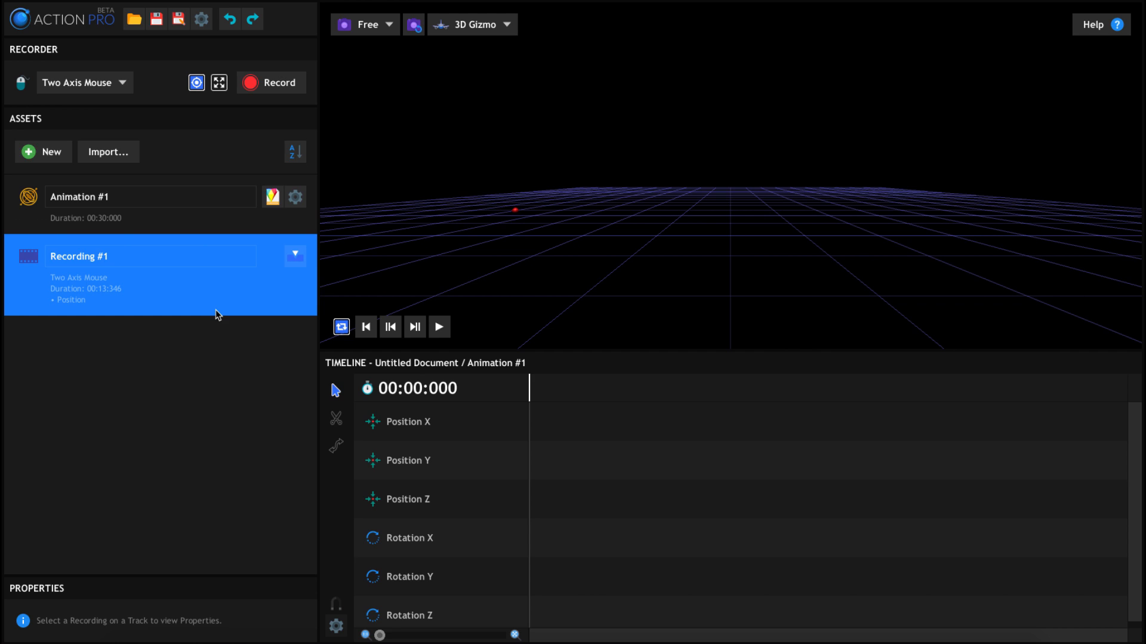
{"action": "left_click", "coordinate": [292, 263]}
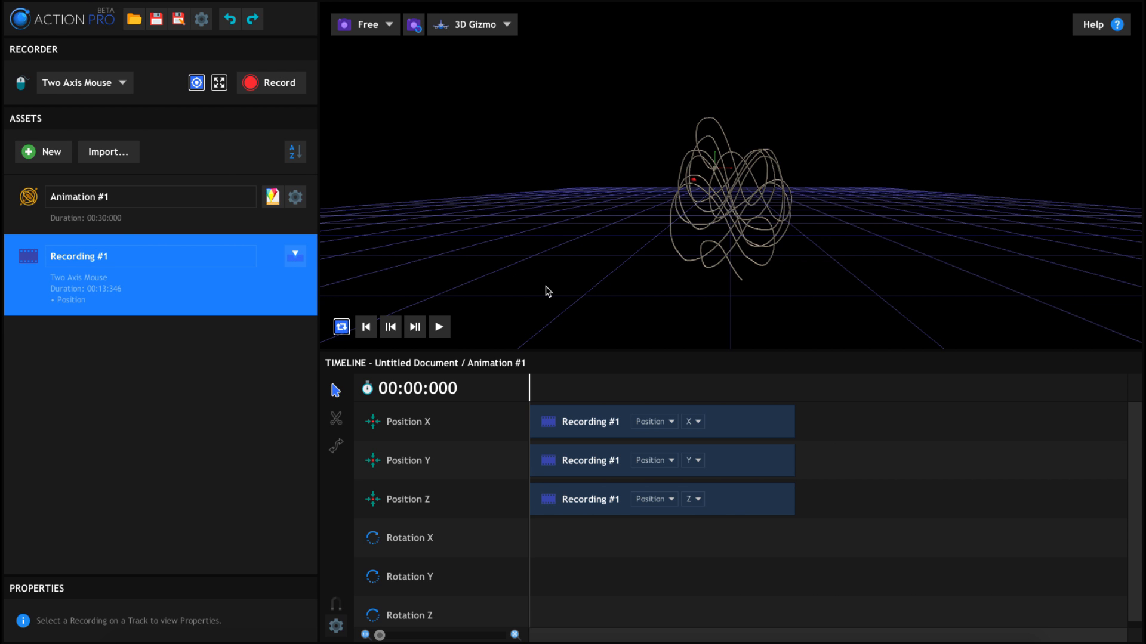
Set the Position Z track's Recording #1 clip to use the recording's X axis as its source
{"action": "left_click_drag", "start_coordinate": [756, 237], "coordinate": [382, 345]}
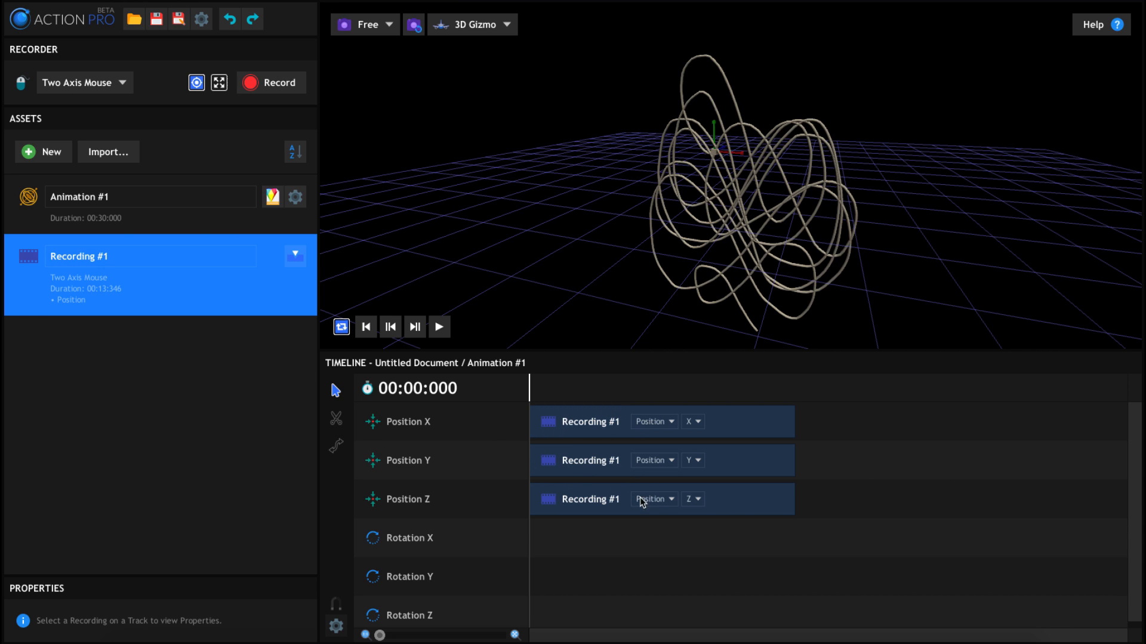
{"action": "left_click", "coordinate": [696, 501]}
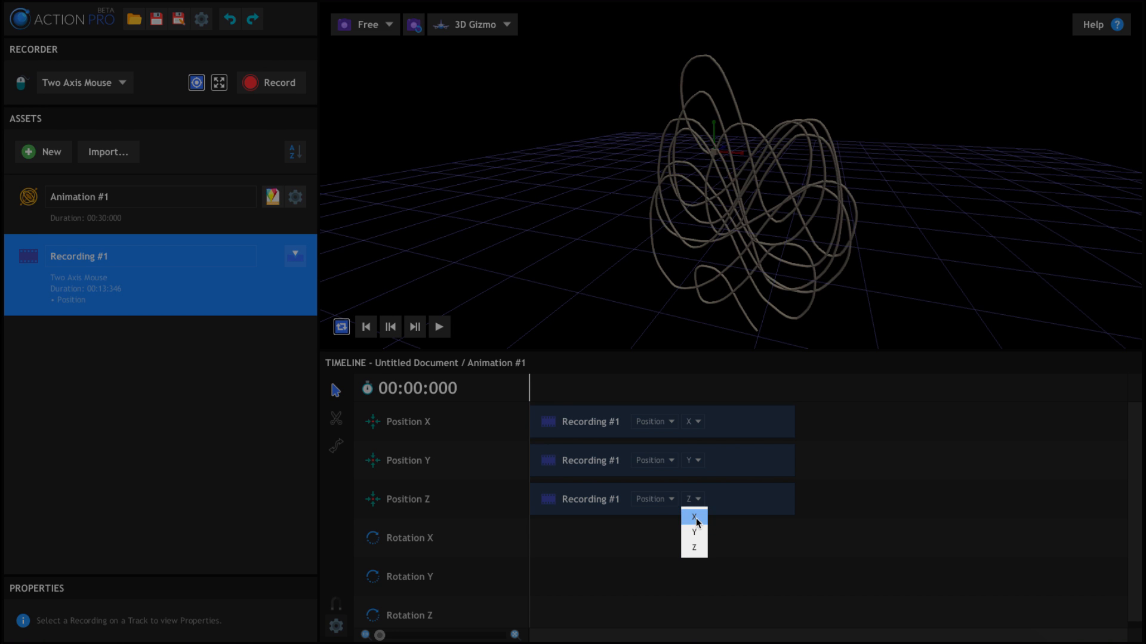
{"action": "left_click", "coordinate": [695, 517]}
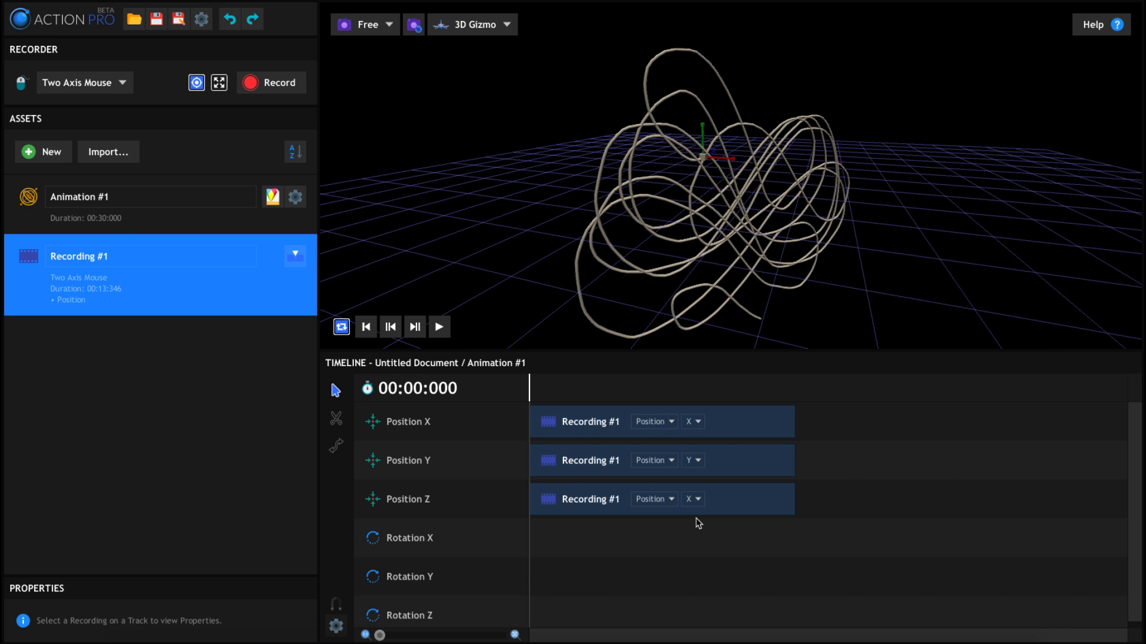
Reverse the Position Z clip in time and inspect the resulting path in the 3D view
{"action": "left_click", "coordinate": [726, 507]}
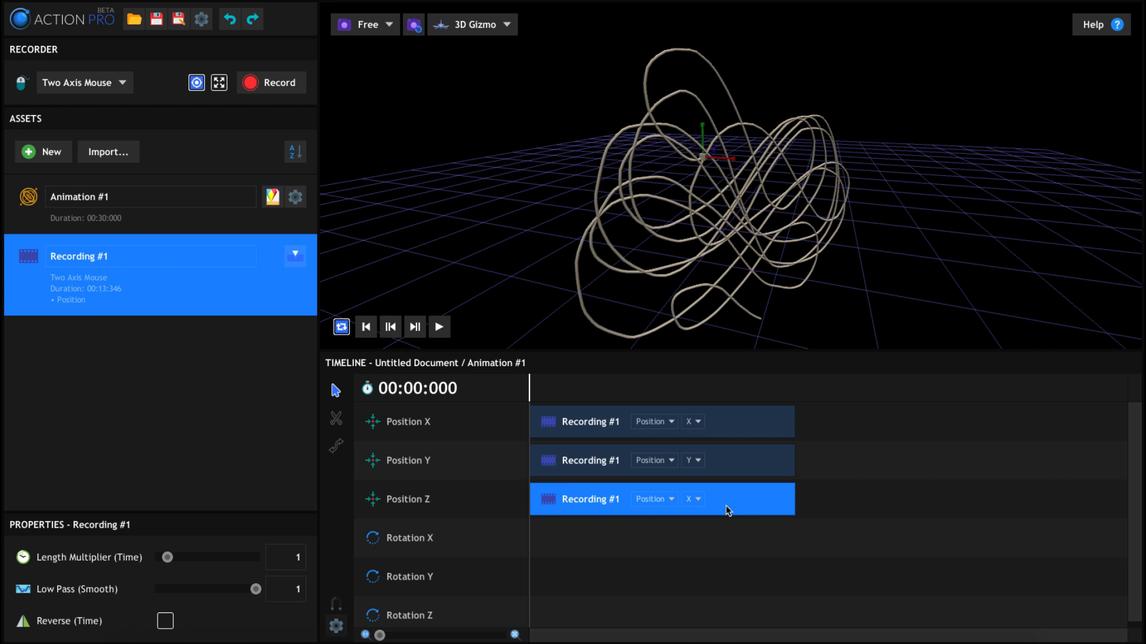
{"action": "left_click", "coordinate": [165, 621]}
{"action": "left_click_drag", "start_coordinate": [692, 219], "coordinate": [501, 267]}
{"action": "left_click_drag", "start_coordinate": [571, 249], "coordinate": [647, 251]}
{"action": "scroll", "coordinate": [640, 249], "scroll_direction": "up", "scroll_amount": 3}
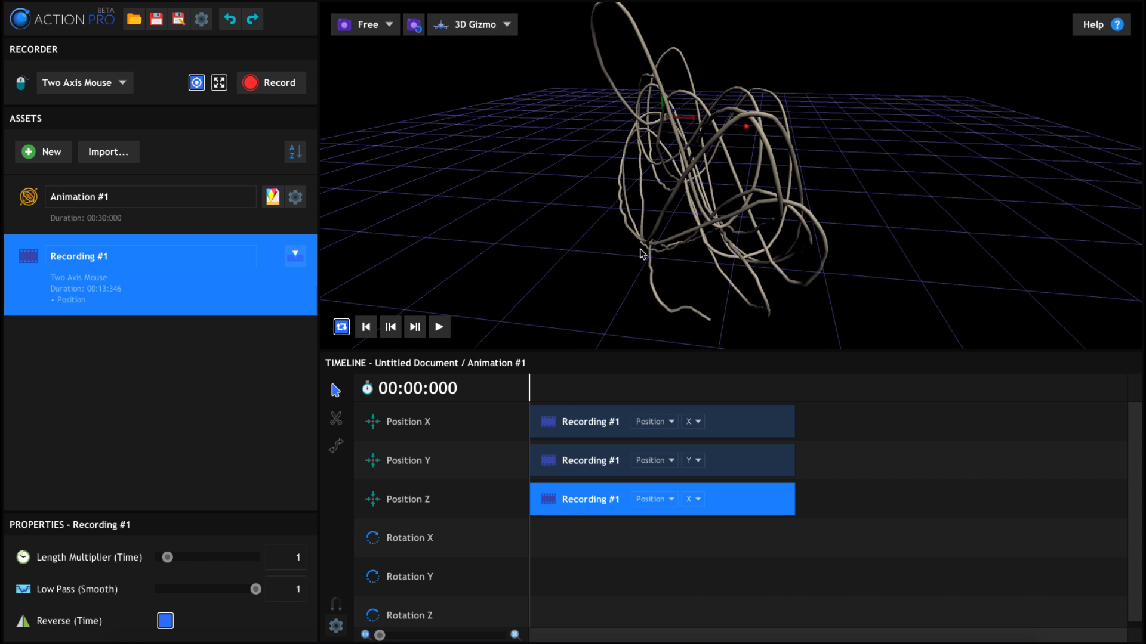
{"action": "scroll", "coordinate": [618, 230], "scroll_direction": "up", "scroll_amount": 2}
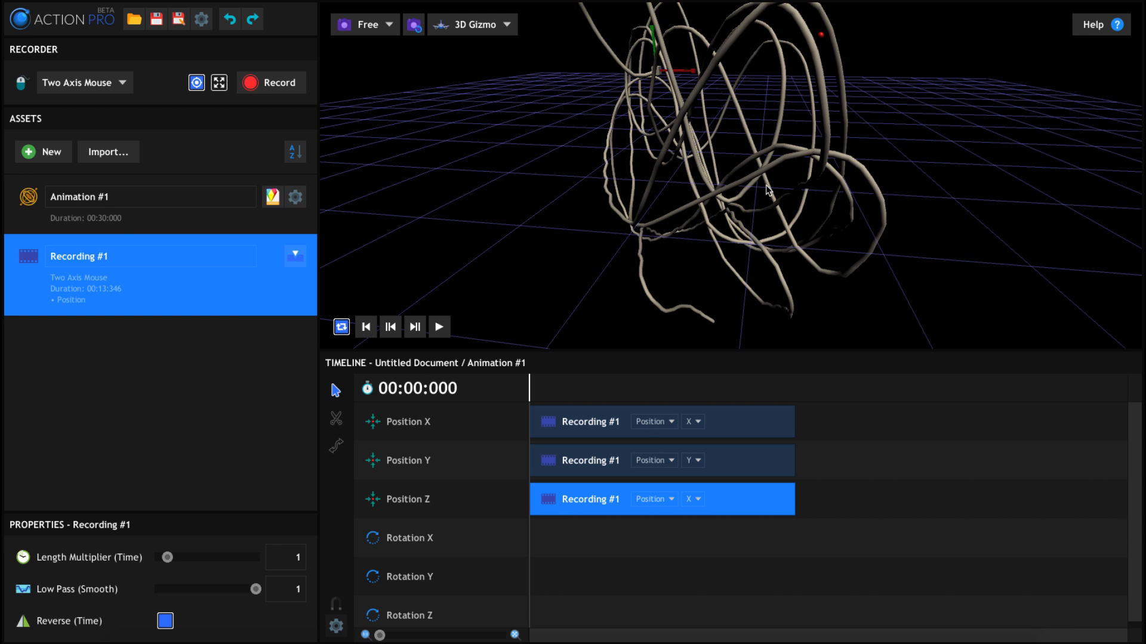
Lower the Position Z clip's Low Pass smoothing, set Position Y's to 0.22 and Position X's to 0.25, and play the animation
{"action": "left_click", "coordinate": [183, 591]}
{"action": "left_click", "coordinate": [738, 459]}
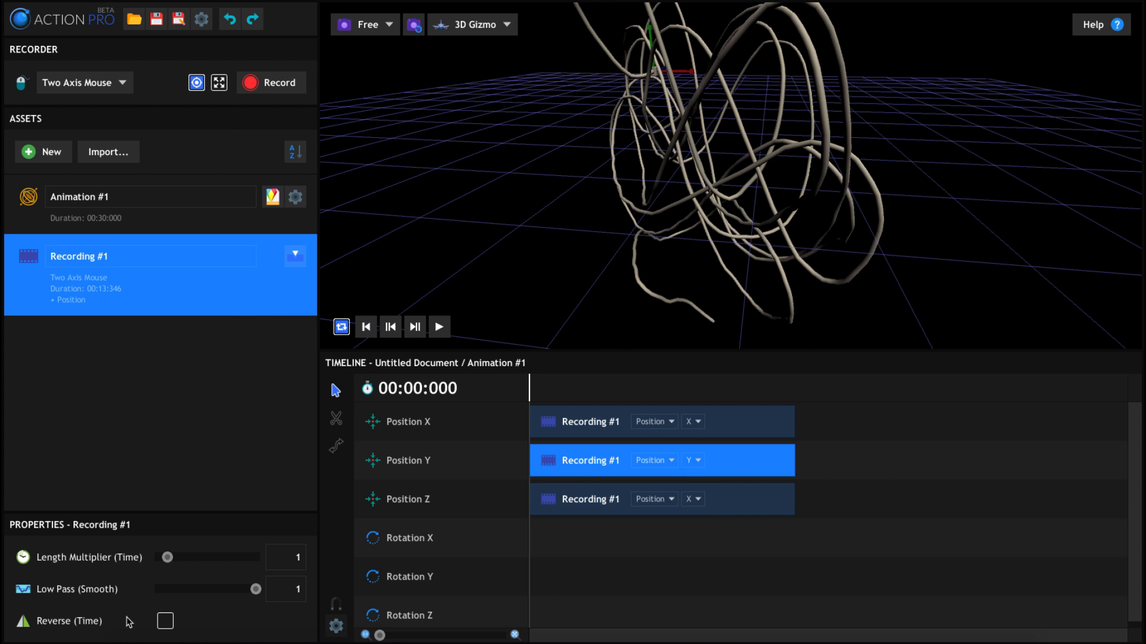
{"action": "left_click", "coordinate": [172, 590]}
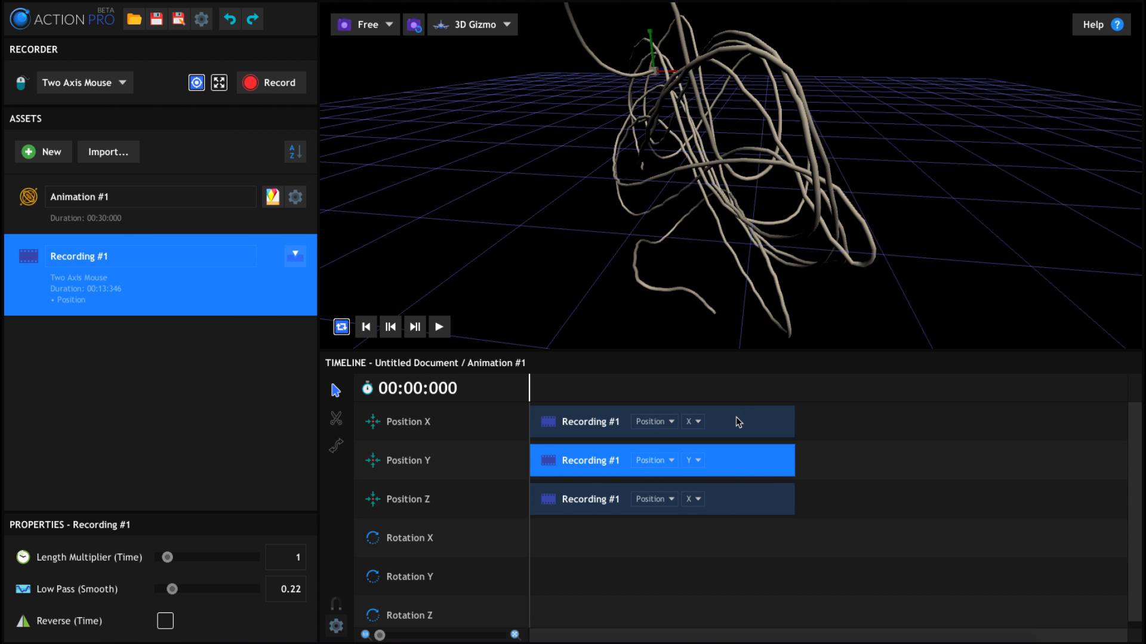
{"action": "left_click", "coordinate": [738, 422]}
{"action": "left_click", "coordinate": [178, 589]}
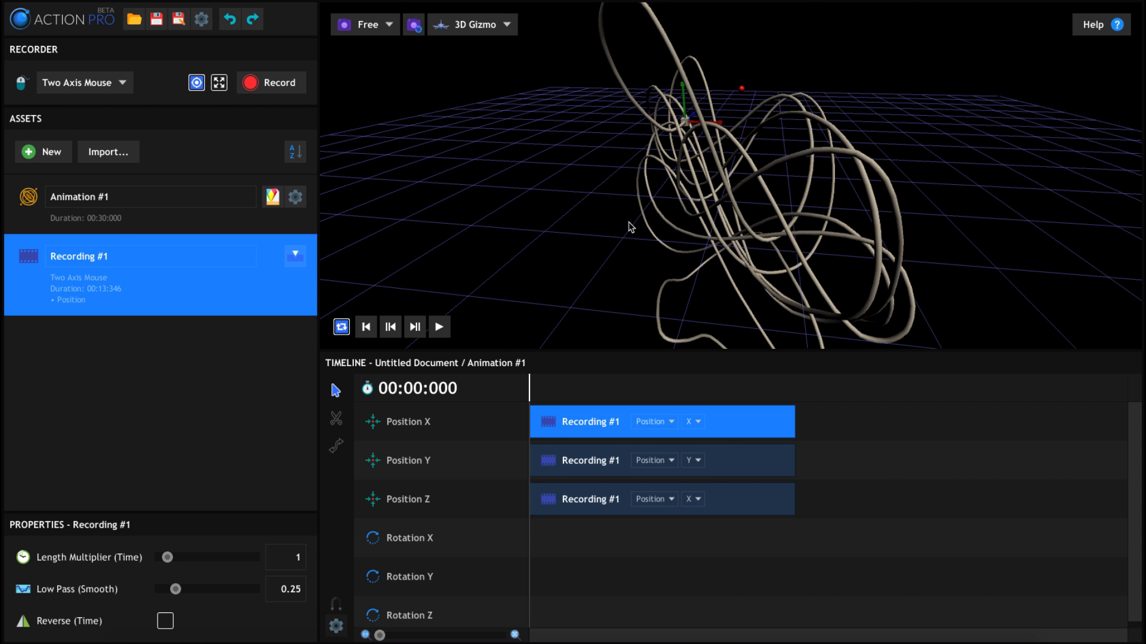
{"action": "left_click_drag", "start_coordinate": [685, 251], "coordinate": [738, 190]}
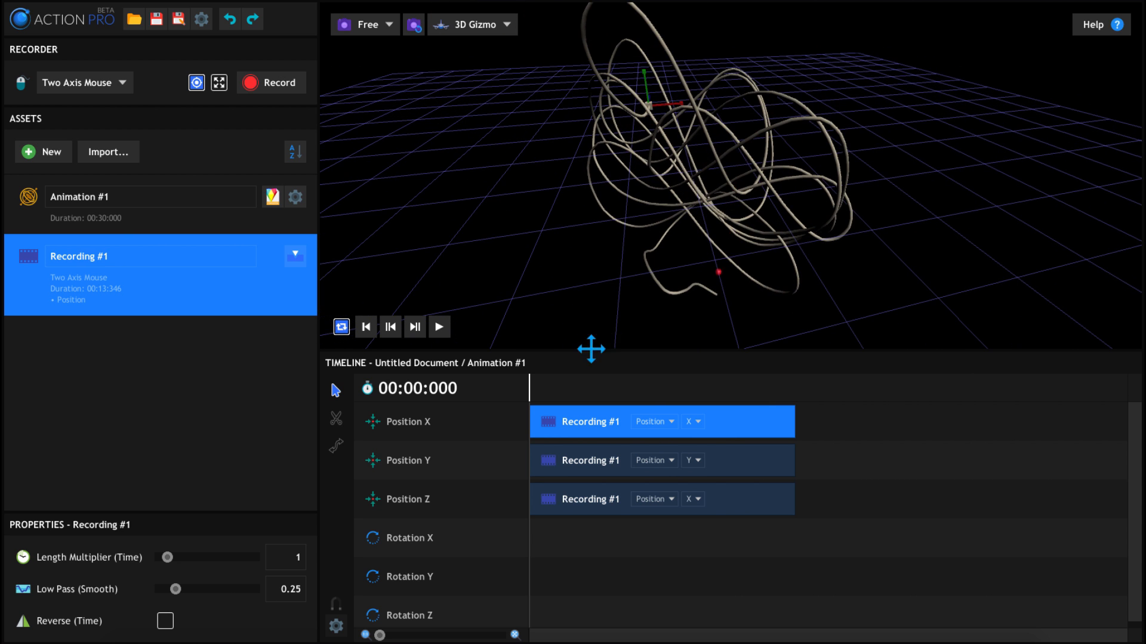
{"action": "key", "text": "space"}
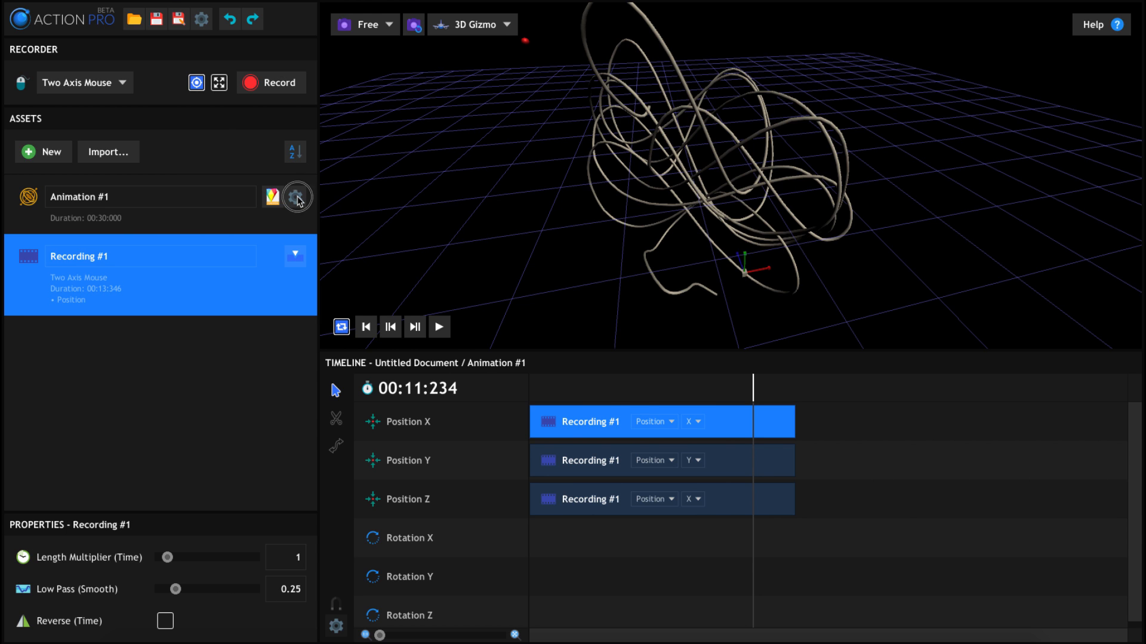
Set the export scaler of Animation #1 to 0.1 in its animation properties and apply it
{"action": "left_click", "coordinate": [296, 199]}
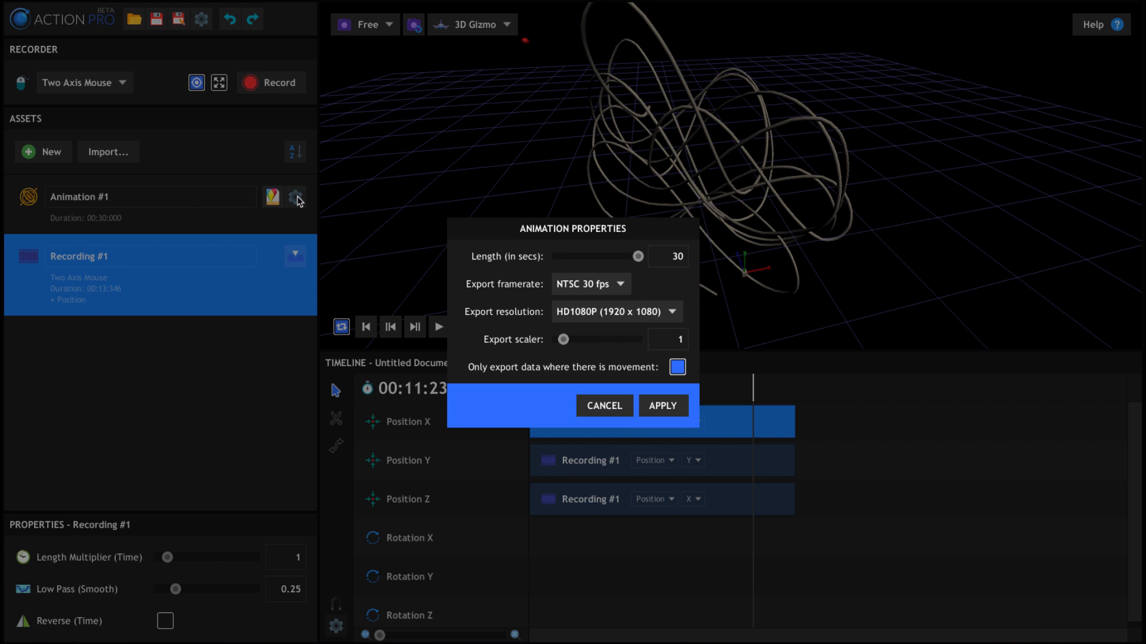
{"action": "double_click", "coordinate": [680, 338]}
{"action": "type", "text": "0.1"}
{"action": "key", "text": "Return"}
{"action": "left_click", "coordinate": [672, 410]}
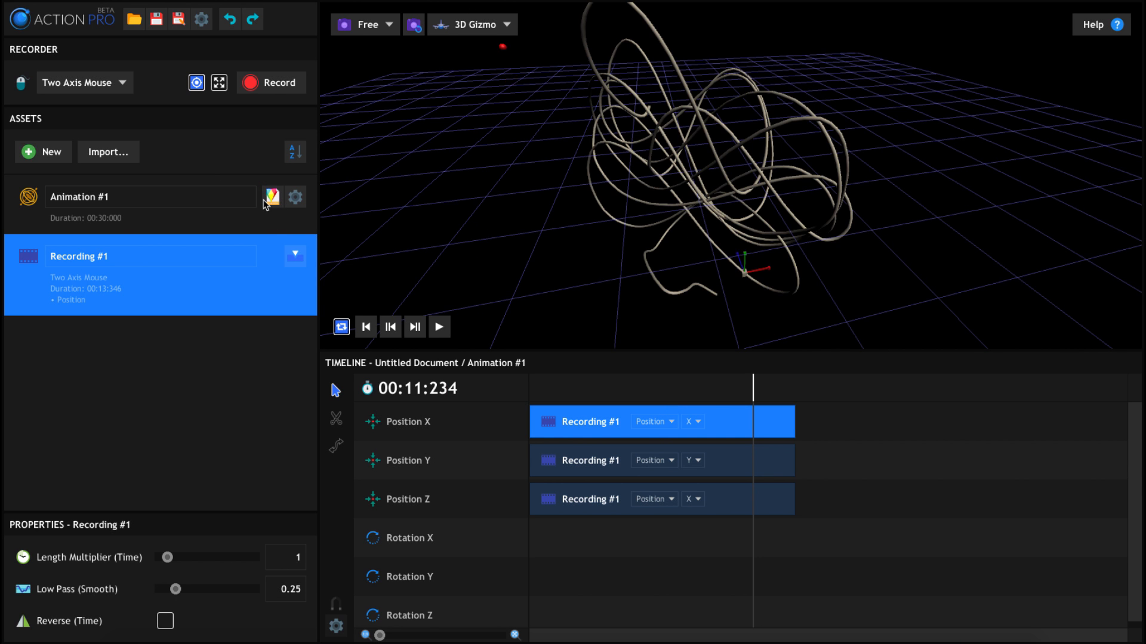
Export Animation #1 to the Desktop as a HitFilm composite shot named Test
{"action": "left_click", "coordinate": [271, 200]}
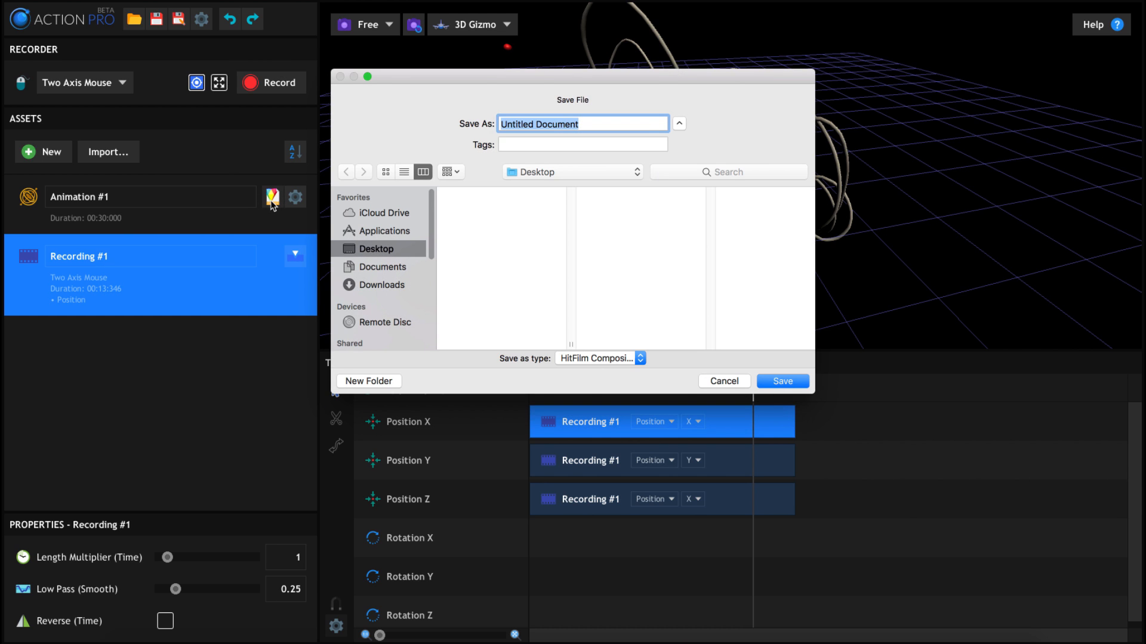
{"action": "type", "text": "Test"}
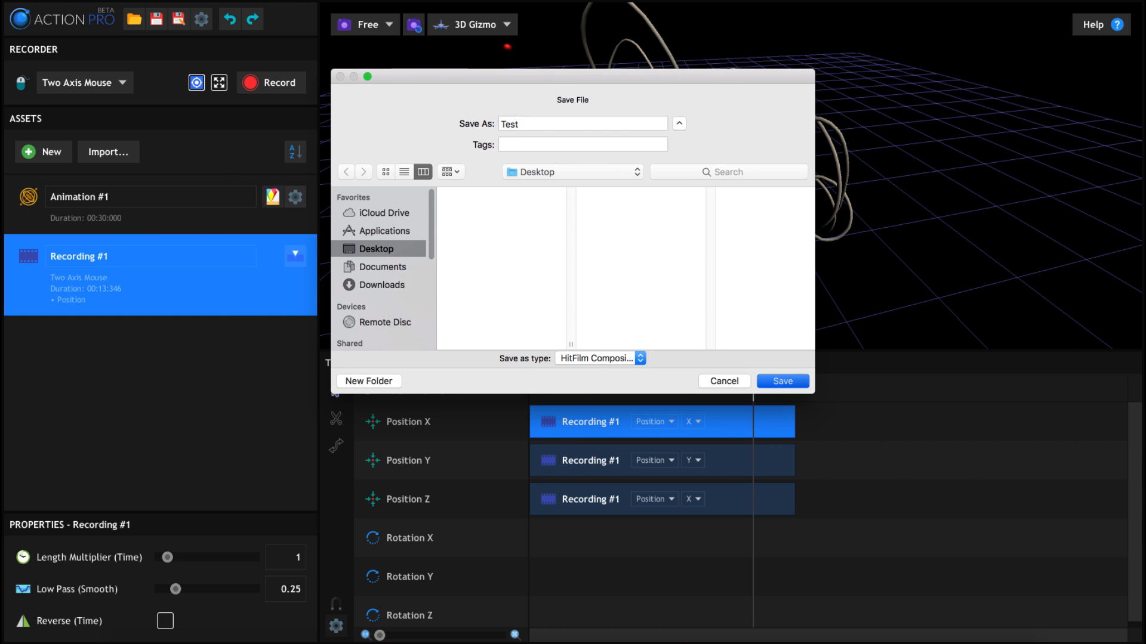
{"action": "key", "text": "Return"}
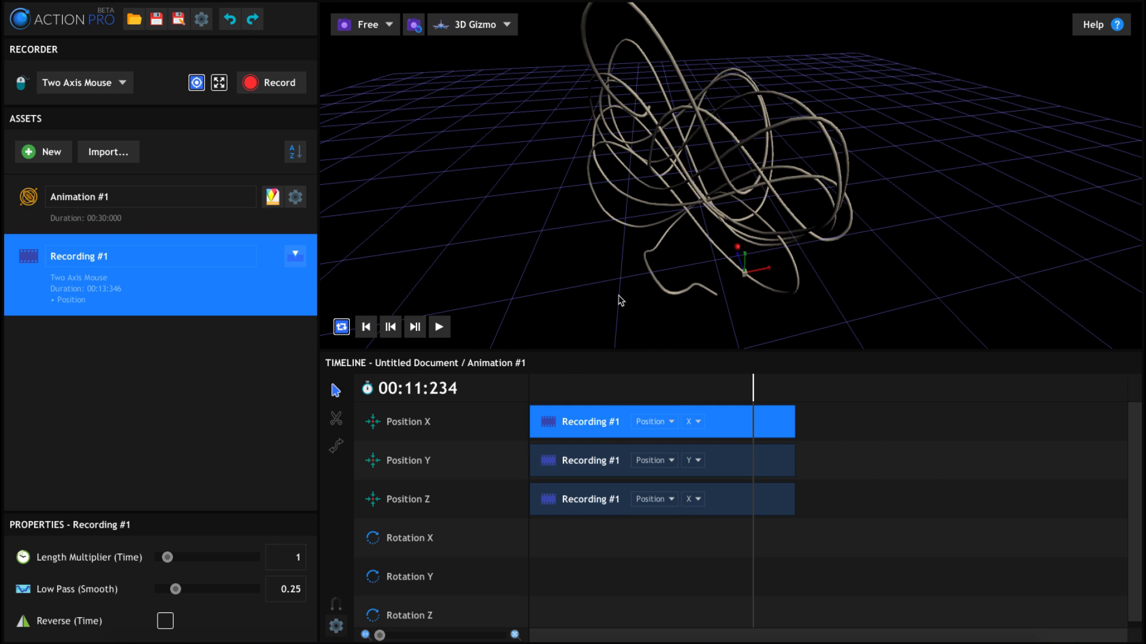
Switch to HitFilm Pro and import Test.hfcs from the Desktop as a composite shot
{"action": "left_click", "coordinate": [829, 639]}
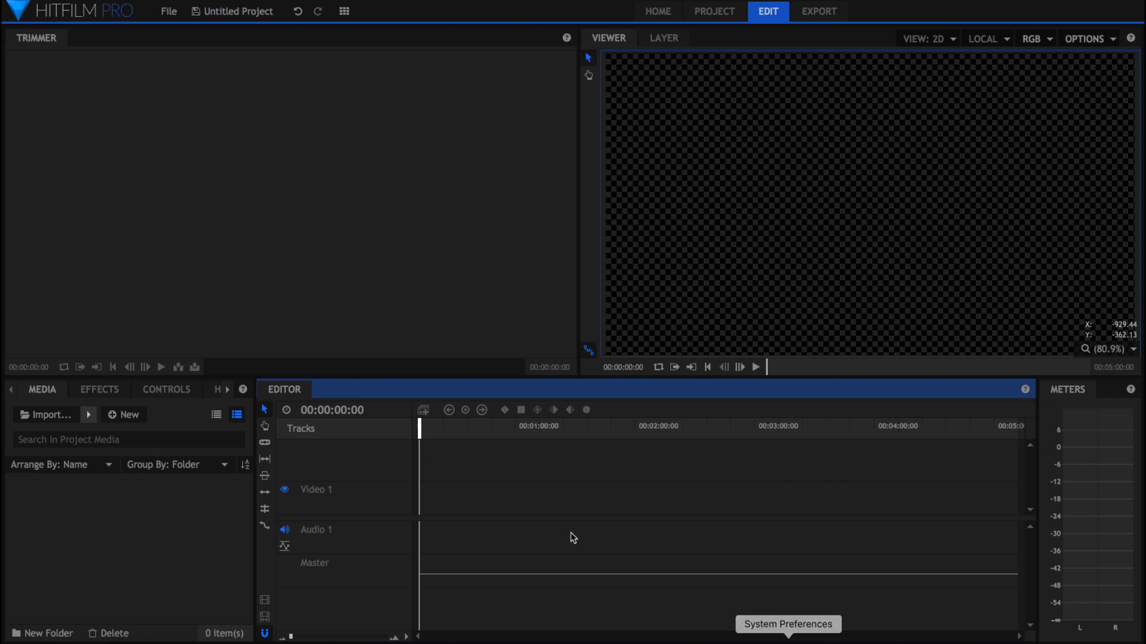
{"action": "left_click", "coordinate": [90, 415]}
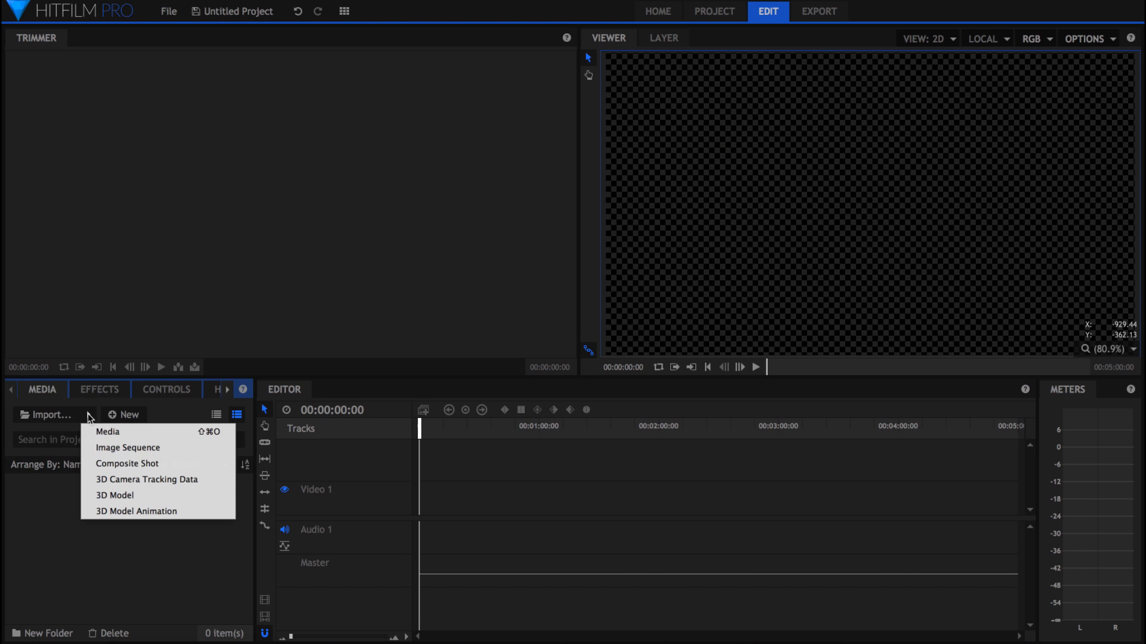
{"action": "left_click", "coordinate": [169, 463]}
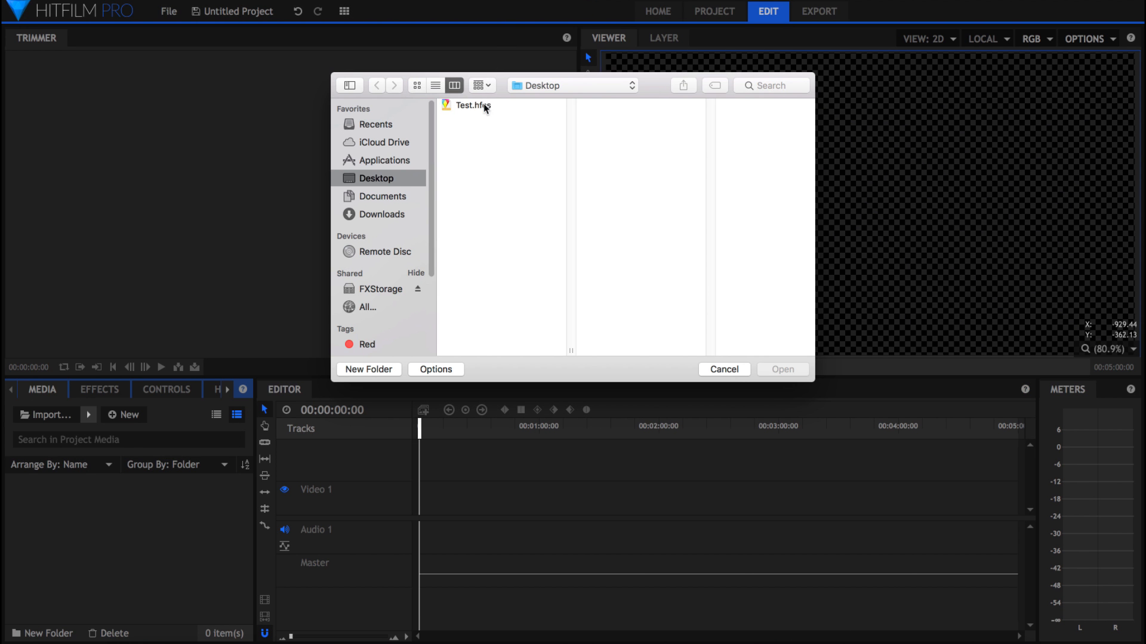
{"action": "left_click", "coordinate": [484, 104]}
{"action": "left_click", "coordinate": [786, 371]}
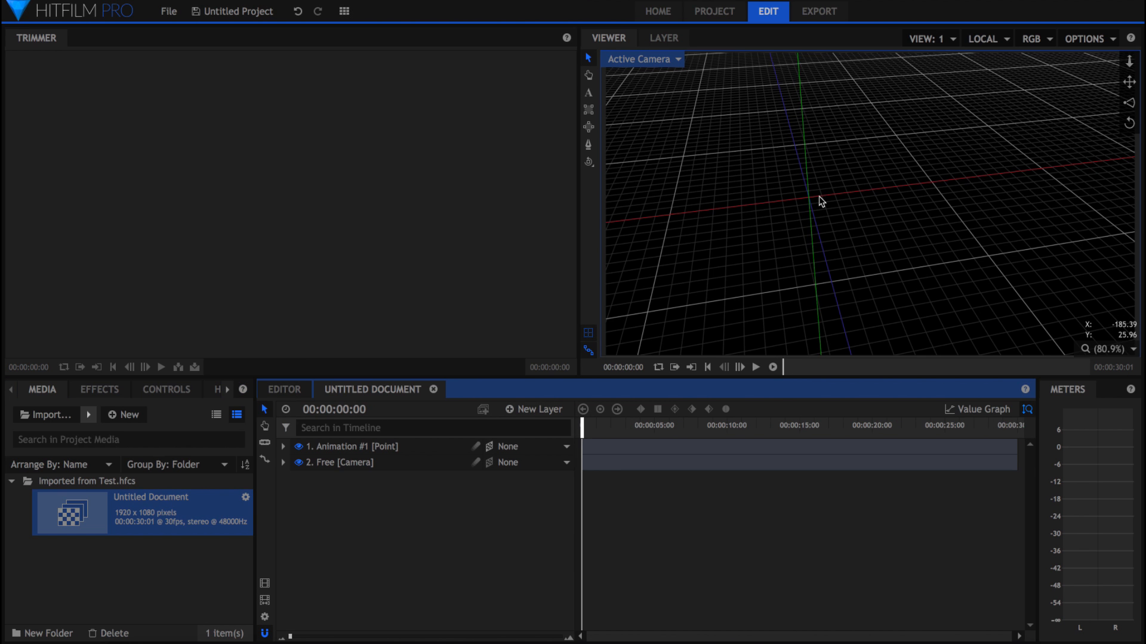
Select the Animation #1 point layer and scrub the timeline to 00:00:09:27 to check its motion path
{"action": "left_click", "coordinate": [363, 448]}
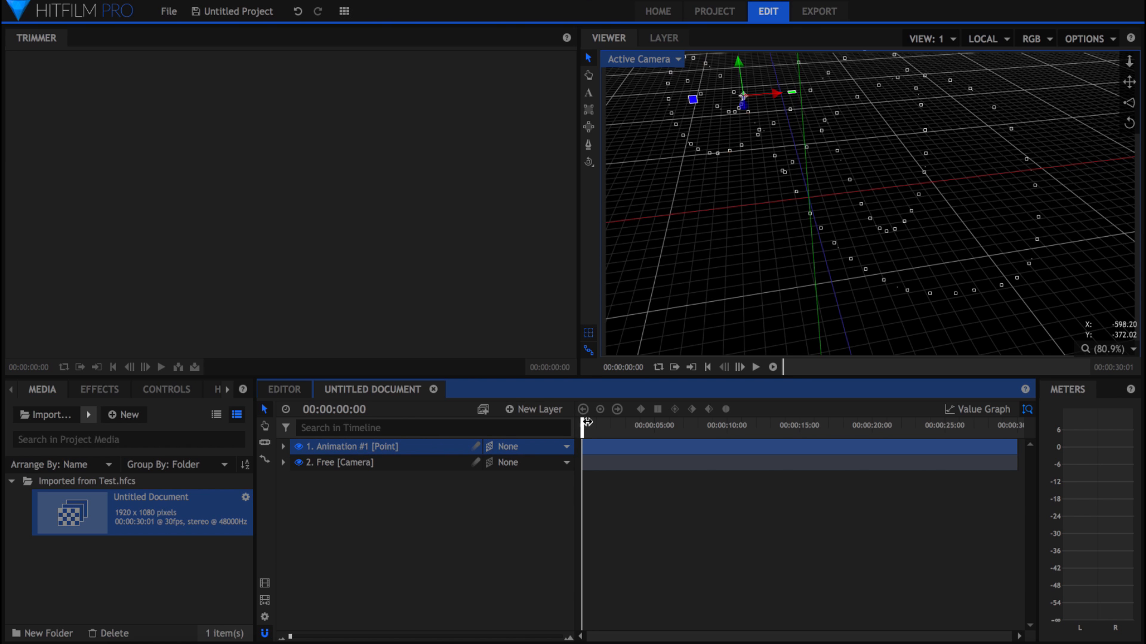
{"action": "left_click_drag", "start_coordinate": [583, 423], "coordinate": [729, 435]}
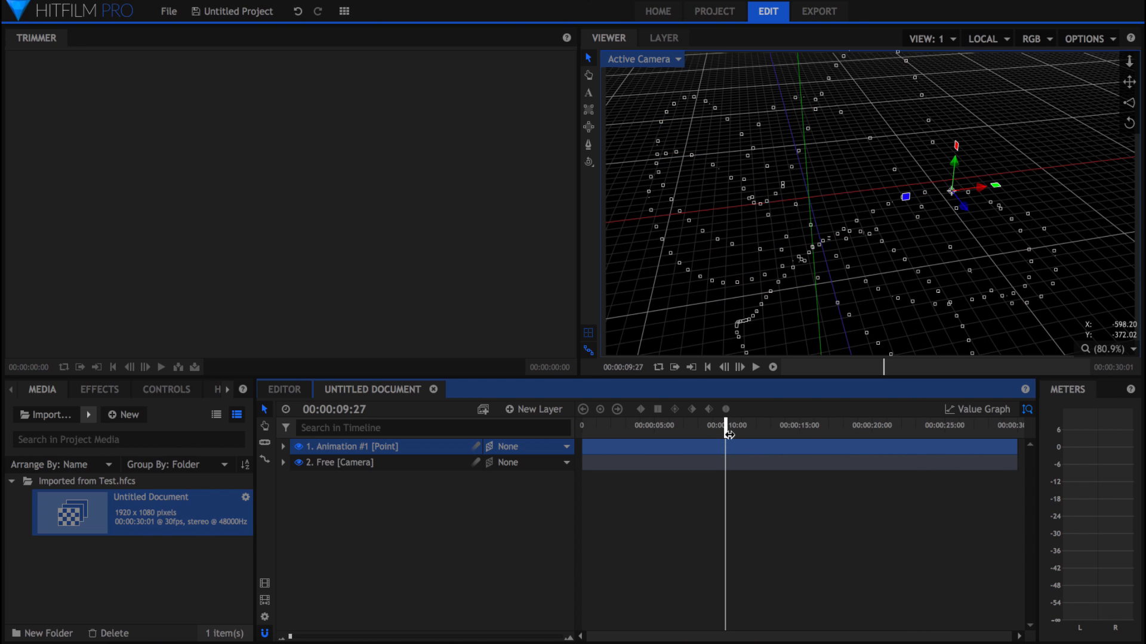